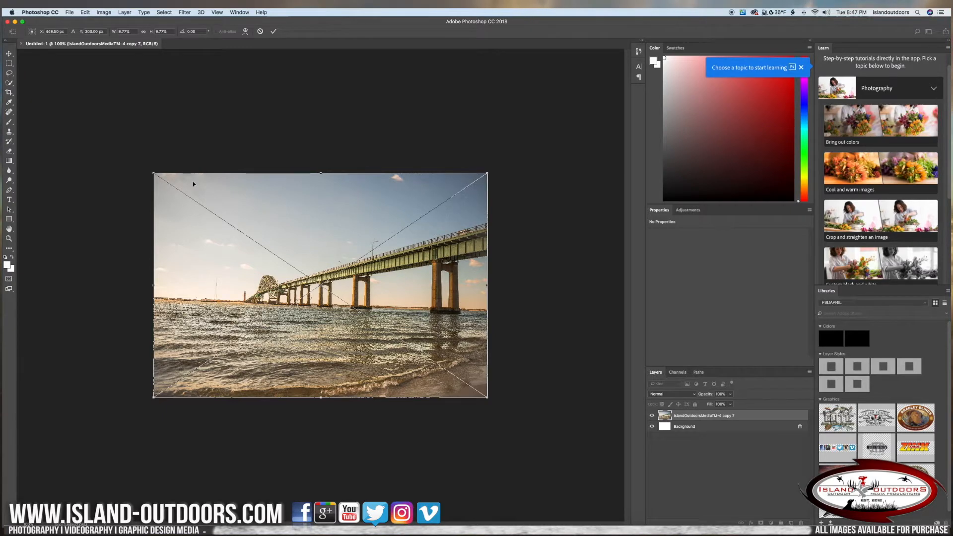
# Enlarge the placed bridge photo slightly beyond the canvas edges on all sides and commit the placement.
pyautogui.moveTo(154, 173)
pyautogui.mouseDown()
pyautogui.moveTo(313, 280)
pyautogui.moveTo(185, 171)
pyautogui.moveTo(142, 162)
pyautogui.mouseUp()
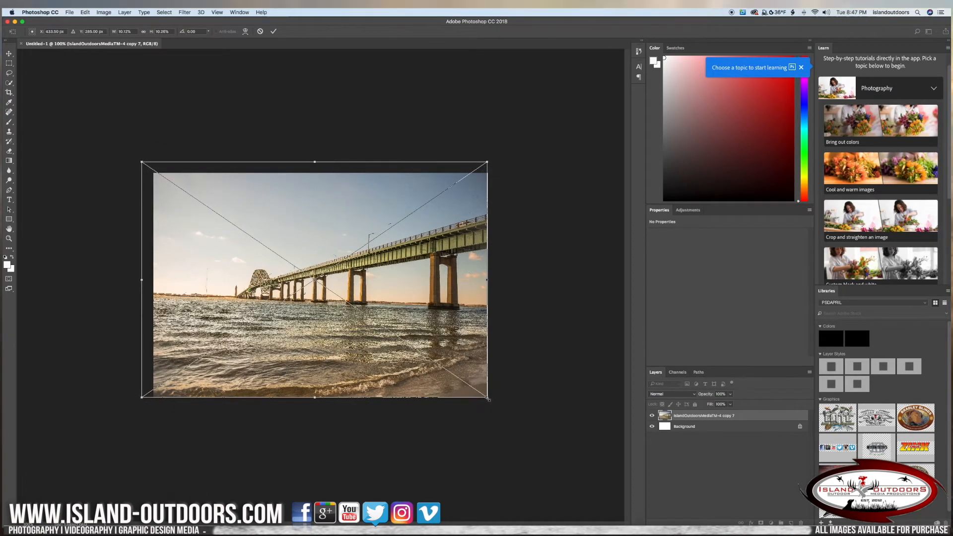
pyautogui.moveTo(488, 403); pyautogui.dragTo(502, 409)
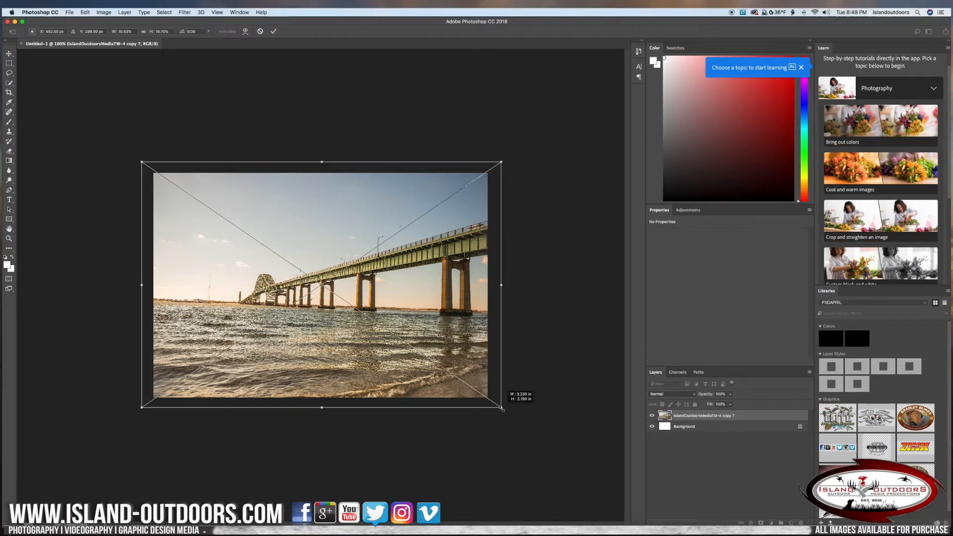
pyautogui.moveTo(503, 409); pyautogui.dragTo(501, 408)
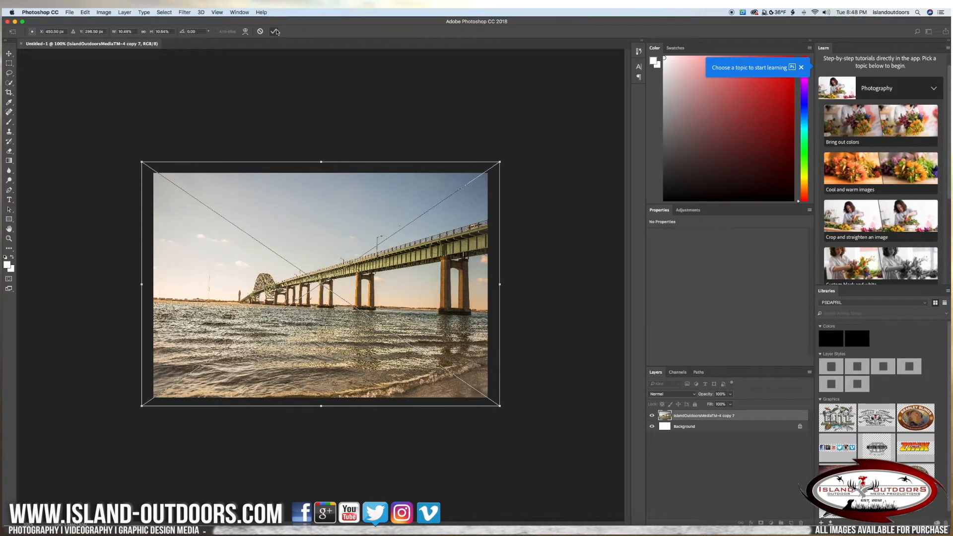
pyautogui.click(274, 32)
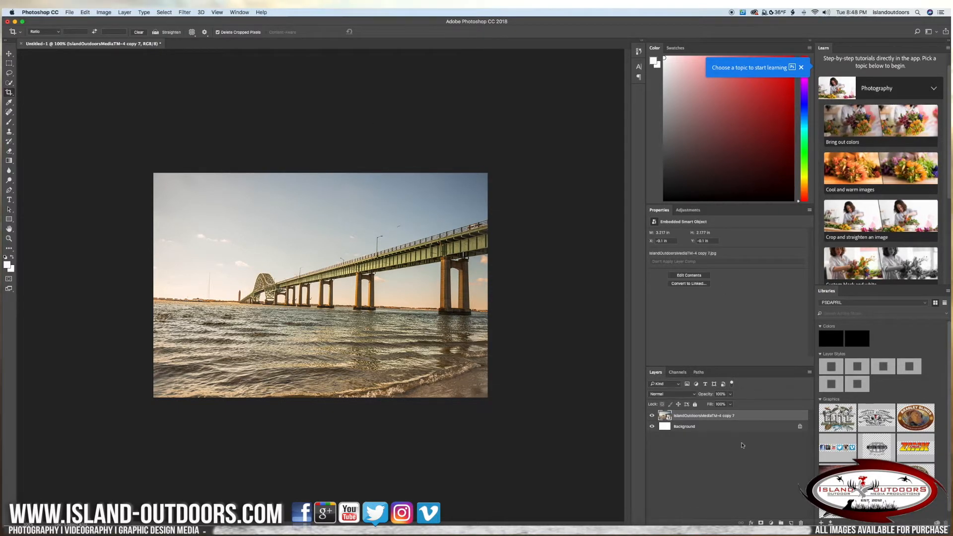
pyautogui.click(678, 372)
pyautogui.click(699, 373)
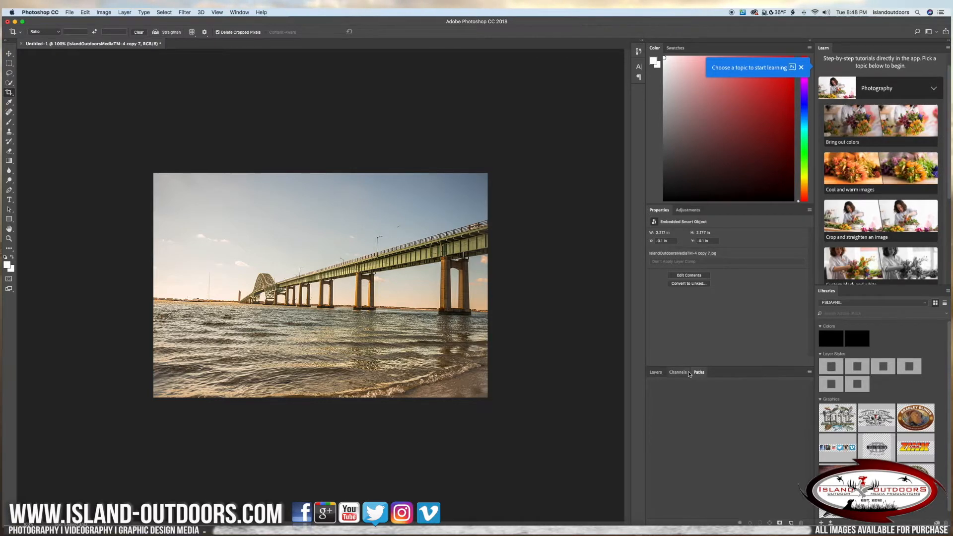
pyautogui.click(662, 374)
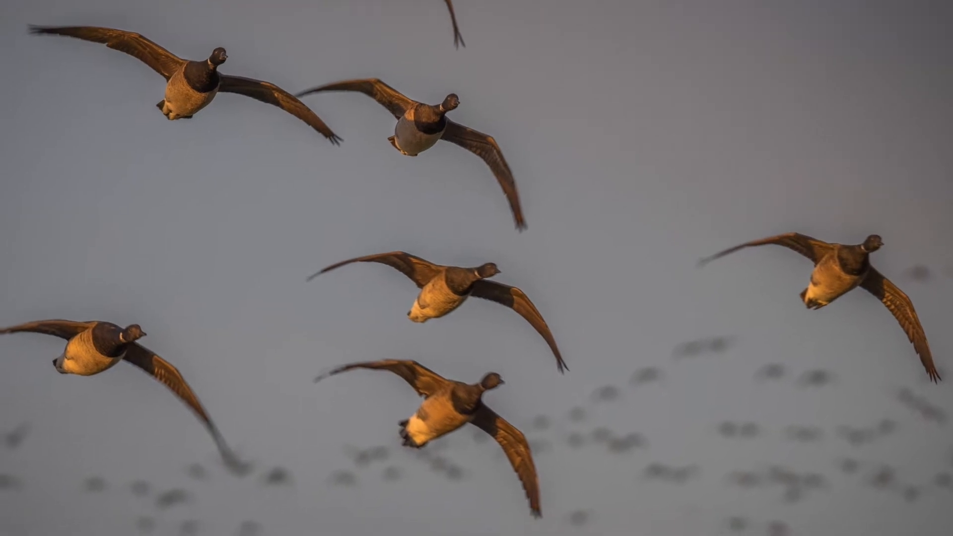
# Shrink the placed geese photo to about half the canvas width in the upper-left corner, tilt it slightly counterclockwise and commit the placement.
pyautogui.hotkey('ctrl', 't')
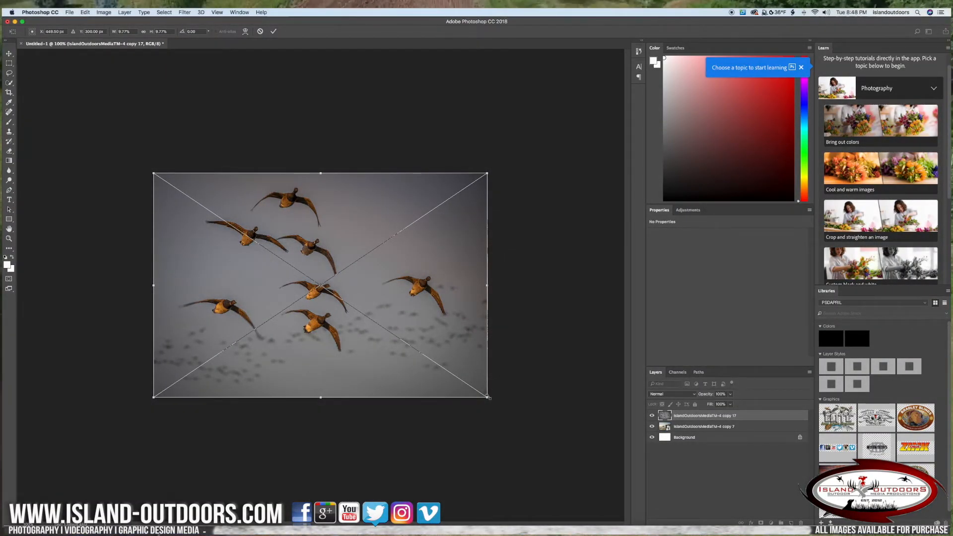
pyautogui.moveTo(488, 397); pyautogui.dragTo(323, 285)
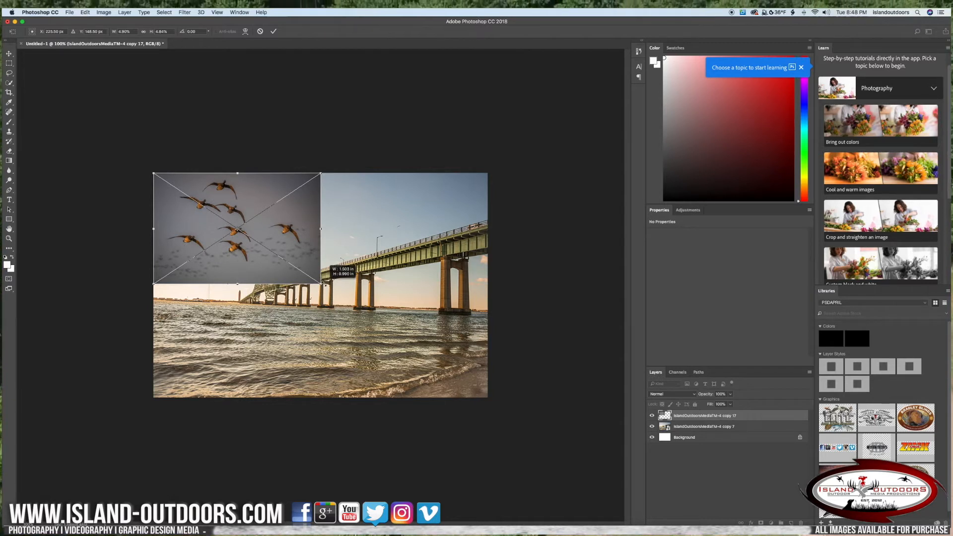
pyautogui.moveTo(322, 282); pyautogui.dragTo(321, 282)
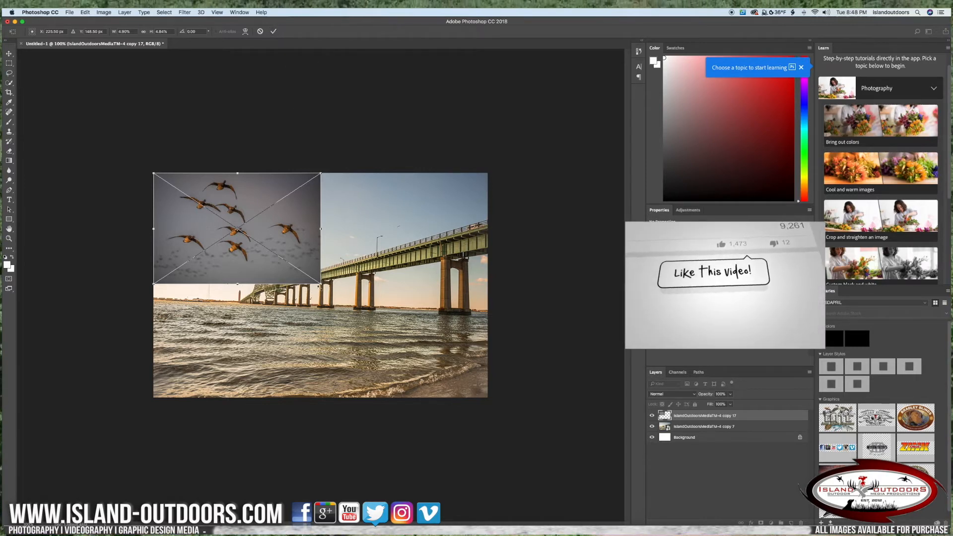
pyautogui.moveTo(321, 284); pyautogui.dragTo(328, 277)
pyautogui.moveTo(296, 246); pyautogui.dragTo(282, 239)
pyautogui.click(274, 31)
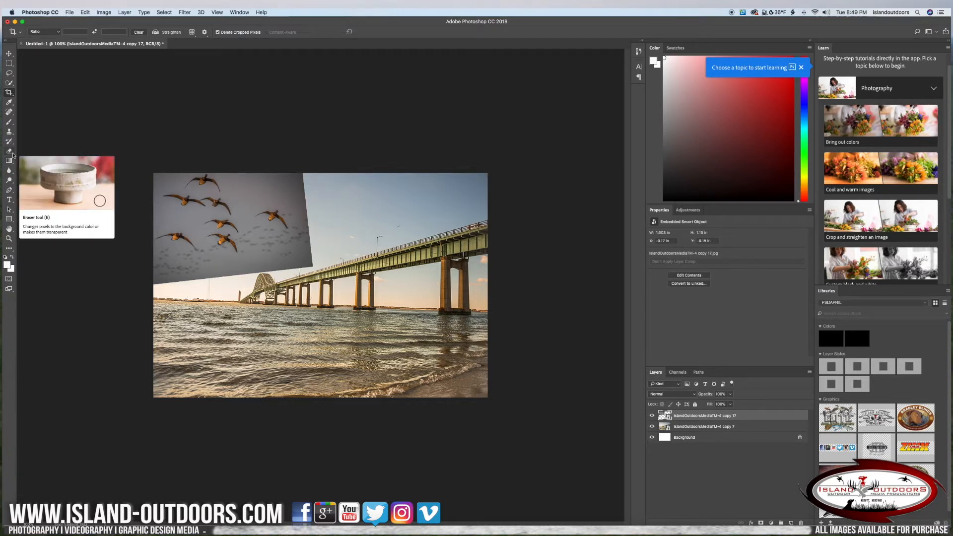
# Set the Eraser brush to 100% hardness and rasterize the geese smart object so it can be erased.
pyautogui.click(9, 152)
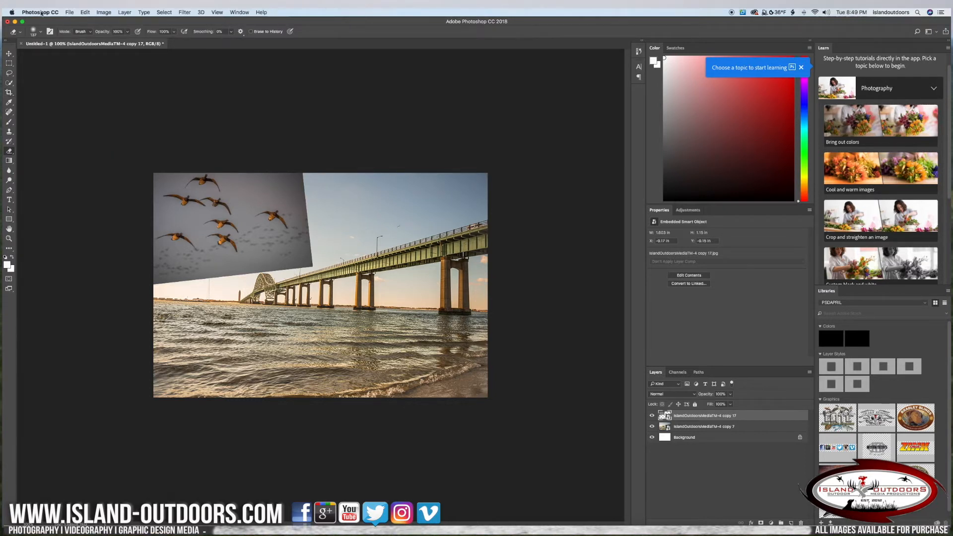
pyautogui.click(41, 32)
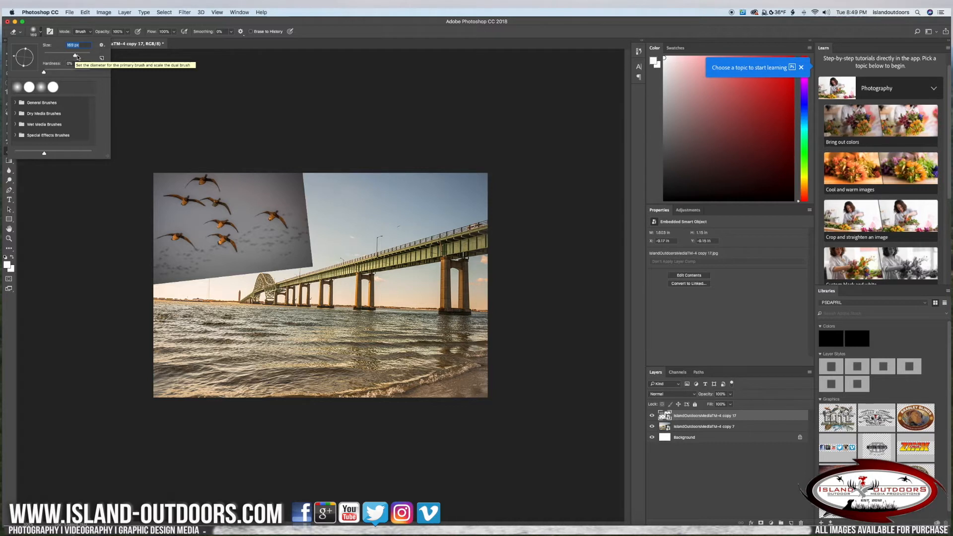
pyautogui.moveTo(44, 72); pyautogui.dragTo(91, 73)
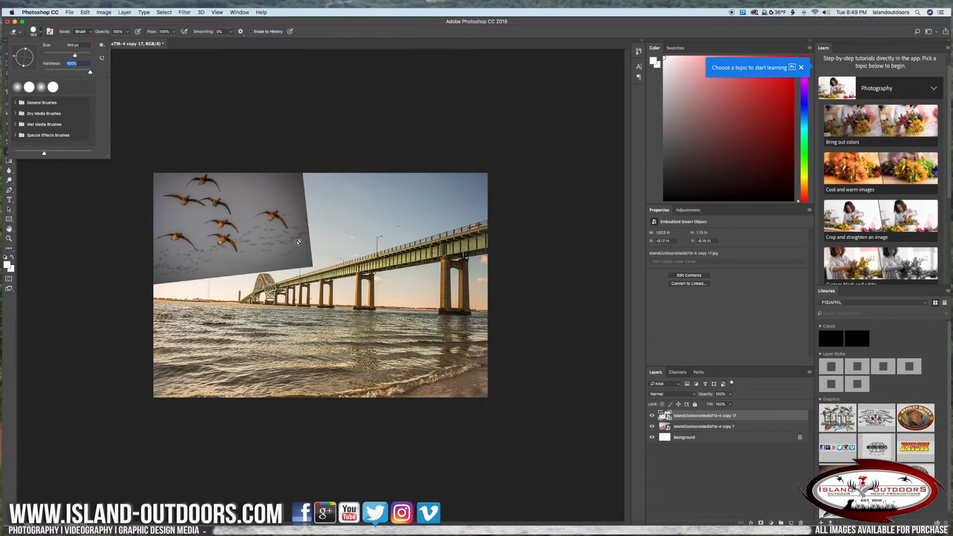
pyautogui.click(279, 189)
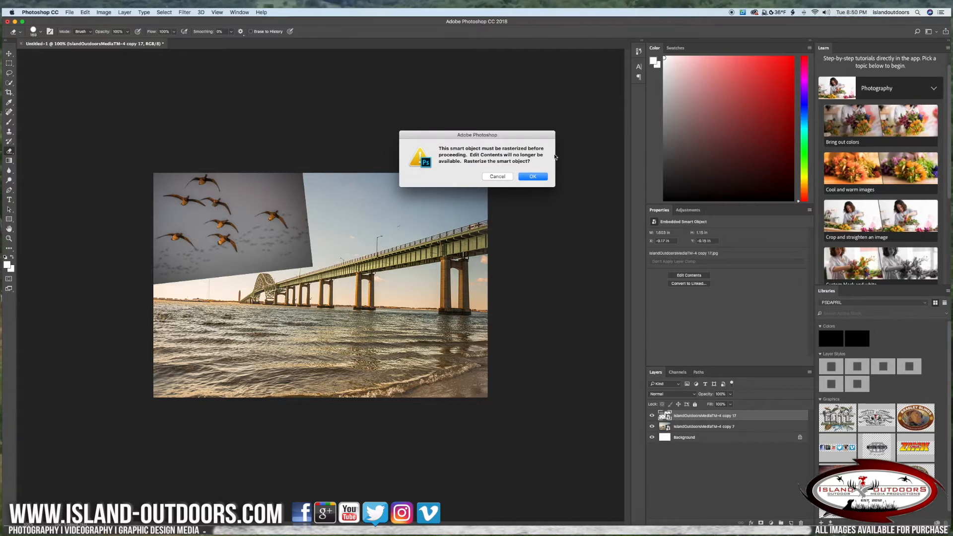
pyautogui.click(533, 176)
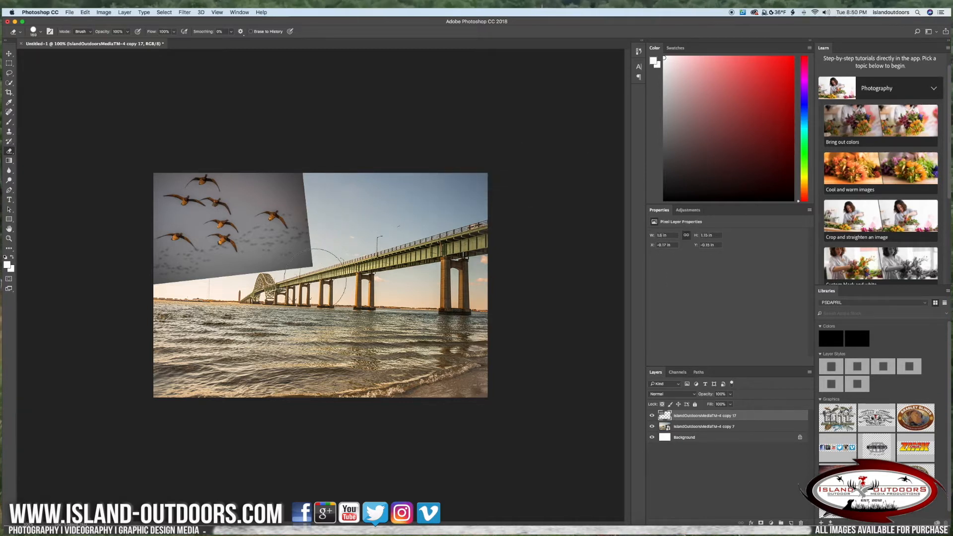
# Try erasing the right edge of the geese photo with the hard-edged Eraser, and undo the last stroke.
pyautogui.click(313, 268)
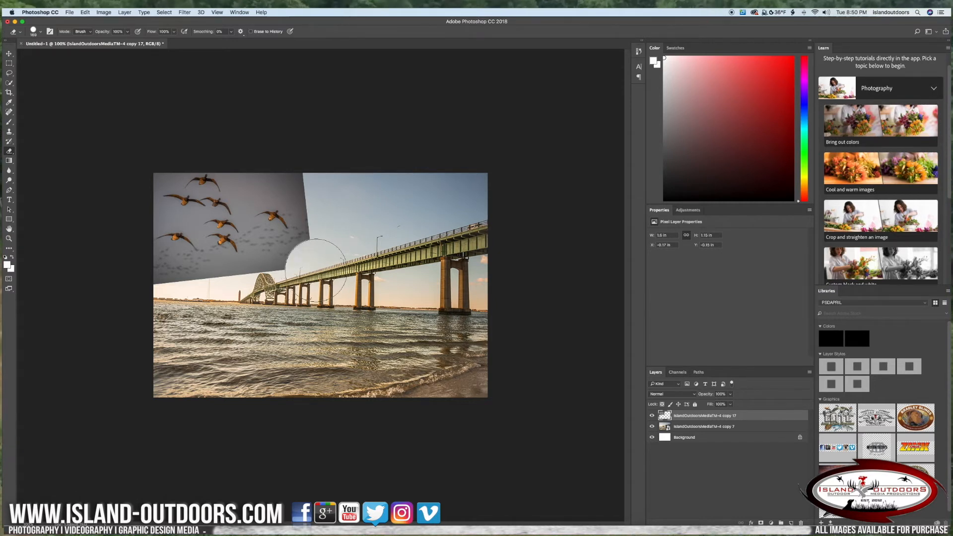
pyautogui.moveTo(310, 274)
pyautogui.mouseDown()
pyautogui.moveTo(307, 255)
pyautogui.moveTo(334, 202)
pyautogui.moveTo(320, 188)
pyautogui.moveTo(331, 196)
pyautogui.mouseUp()
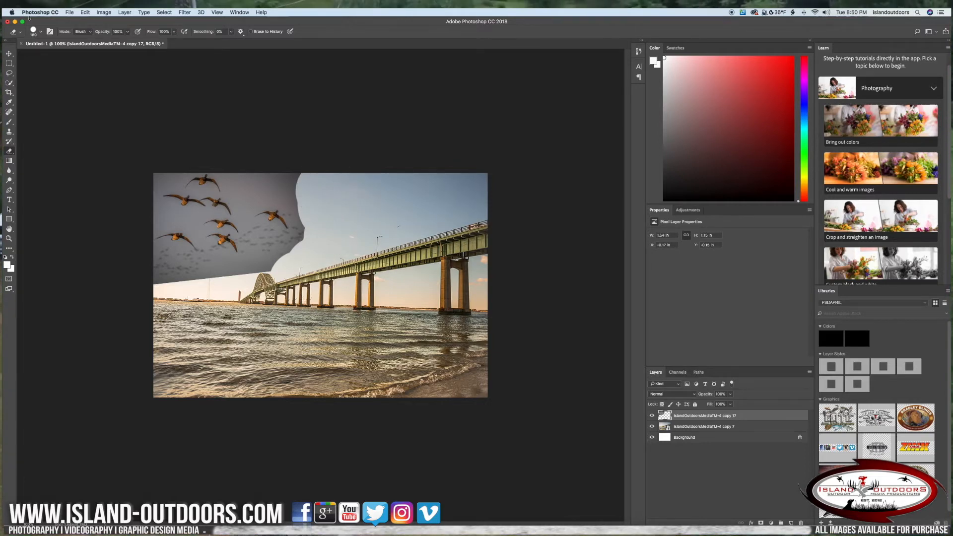
pyautogui.click(86, 12)
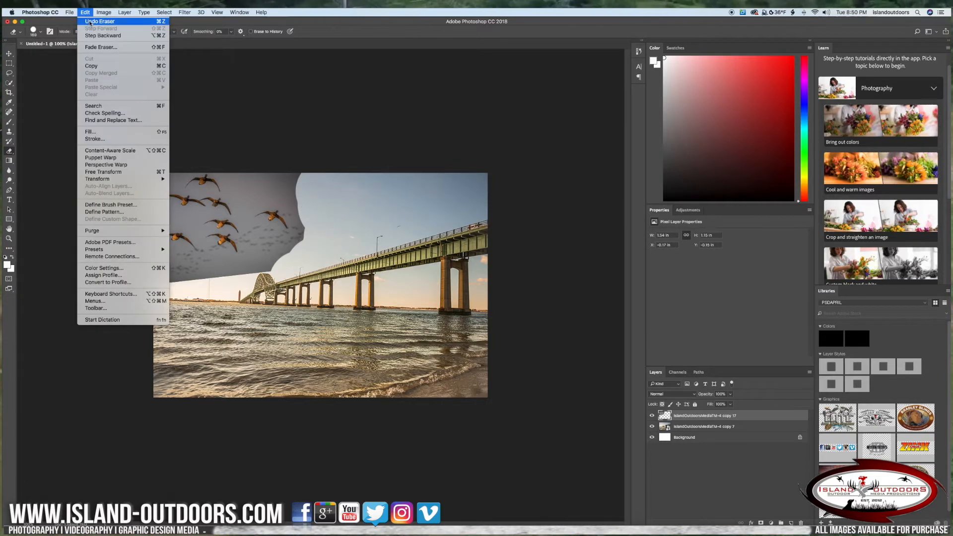
pyautogui.click(91, 22)
pyautogui.click(88, 13)
pyautogui.click(58, 58)
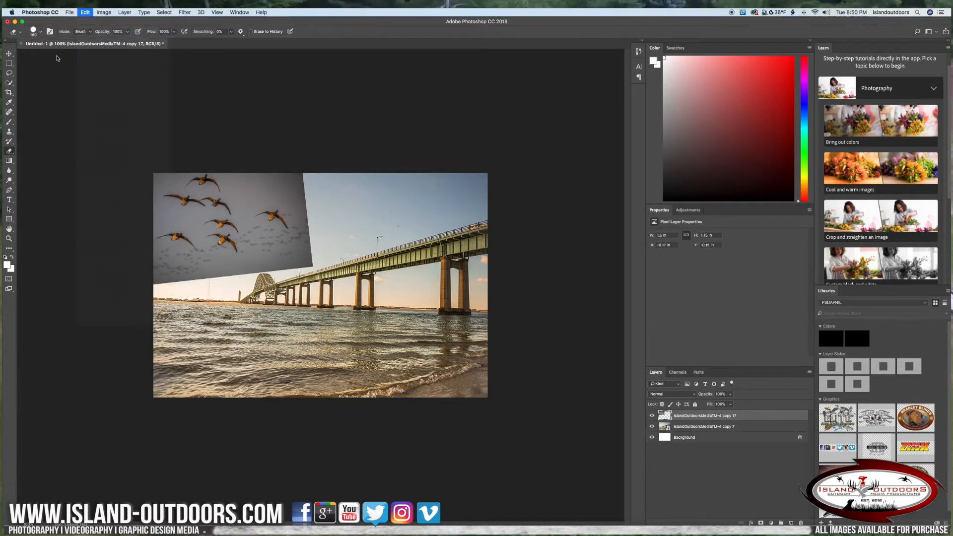
# Set the Eraser hardness to 0% and softly erase the right and lower edges of the geese photo.
pyautogui.click(40, 34)
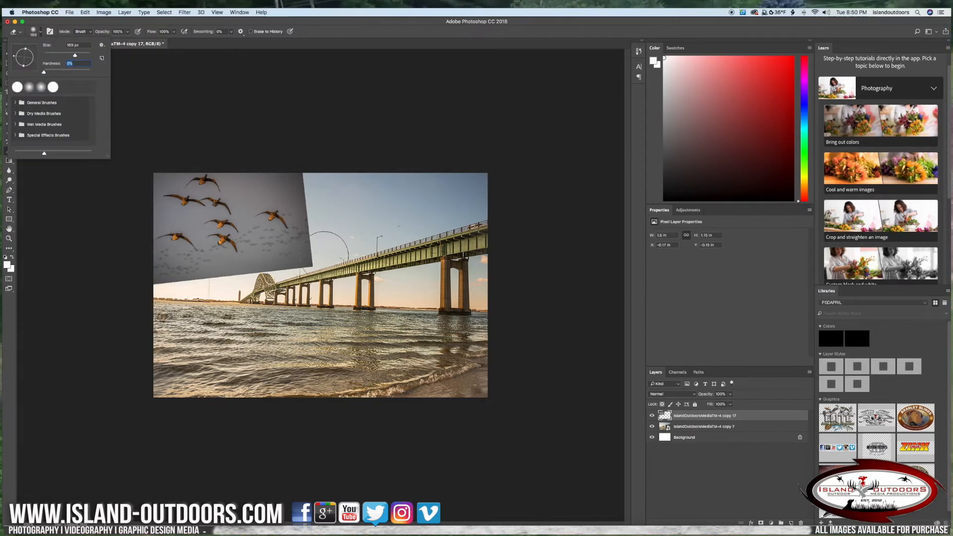
pyautogui.moveTo(326, 254)
pyautogui.mouseDown()
pyautogui.moveTo(313, 278)
pyautogui.moveTo(314, 263)
pyautogui.moveTo(333, 264)
pyautogui.moveTo(333, 173)
pyautogui.moveTo(321, 180)
pyautogui.moveTo(320, 158)
pyautogui.moveTo(328, 243)
pyautogui.moveTo(311, 269)
pyautogui.moveTo(179, 298)
pyautogui.moveTo(260, 303)
pyautogui.moveTo(314, 171)
pyautogui.mouseUp()
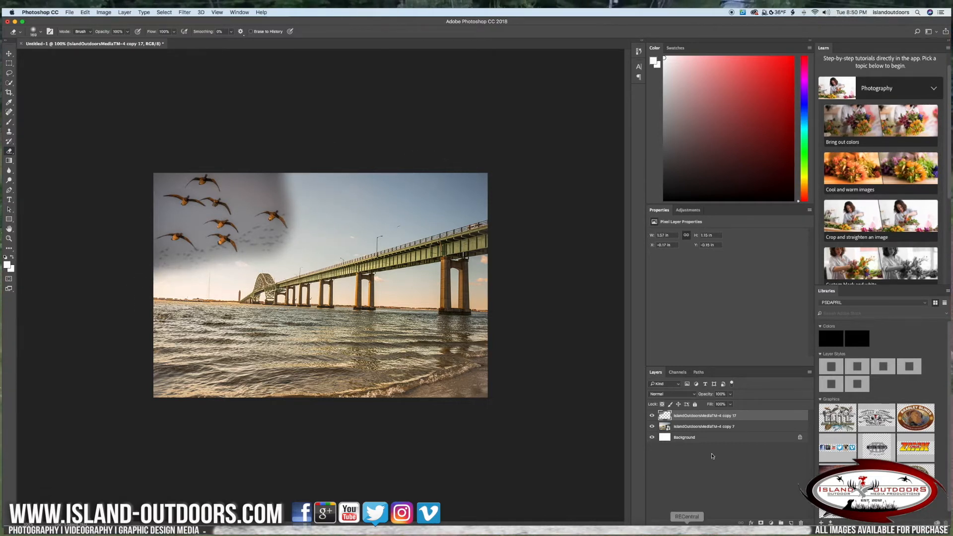
# Lower the geese layer's opacity to 43% and softly erase the remaining gray halo around the birds.
pyautogui.click(731, 395)
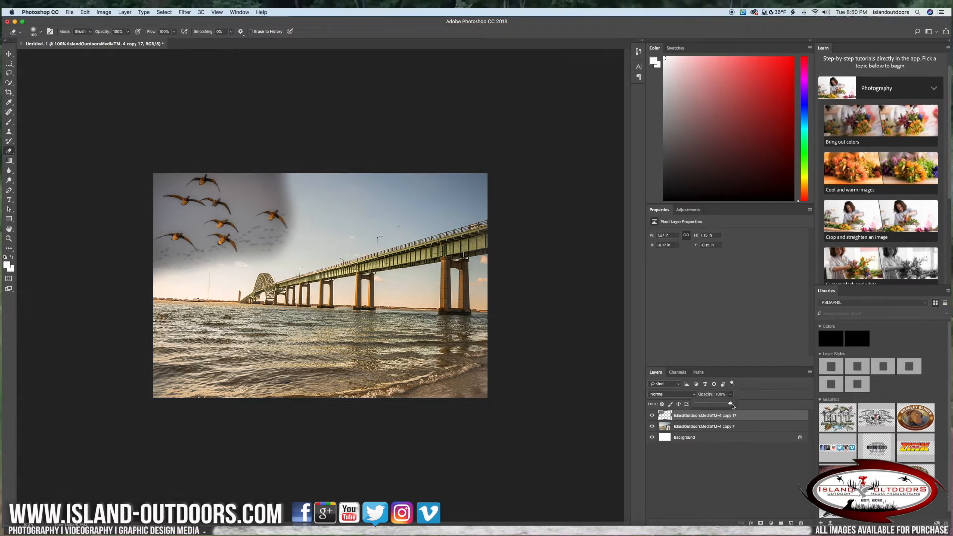
pyautogui.moveTo(715, 408); pyautogui.dragTo(713, 407)
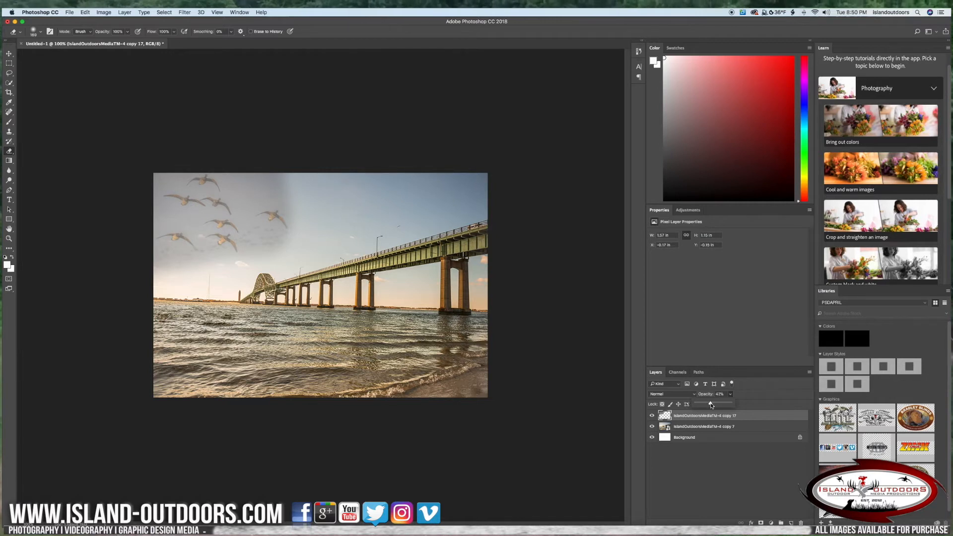
pyautogui.click(413, 286)
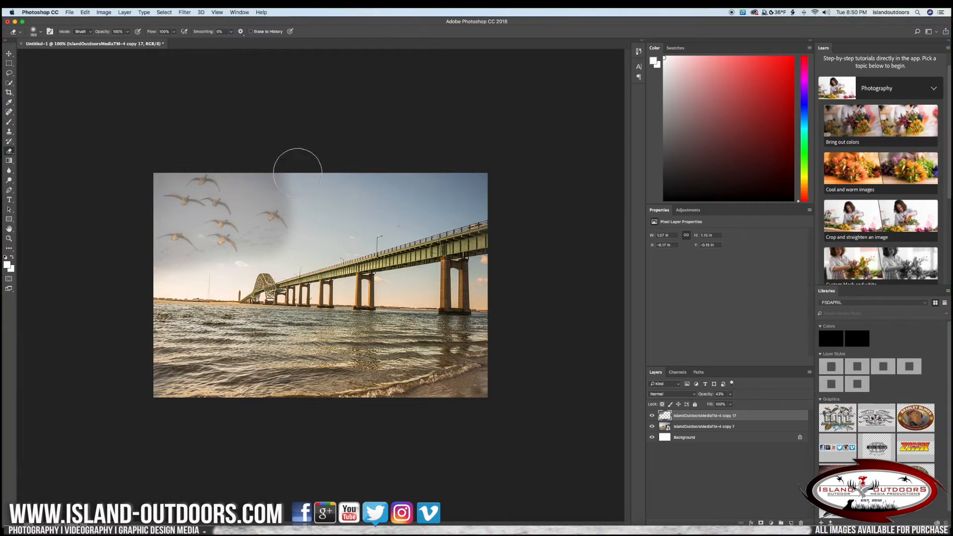
pyautogui.moveTo(300, 174)
pyautogui.mouseDown()
pyautogui.moveTo(262, 167)
pyautogui.moveTo(273, 160)
pyautogui.moveTo(316, 188)
pyautogui.mouseUp()
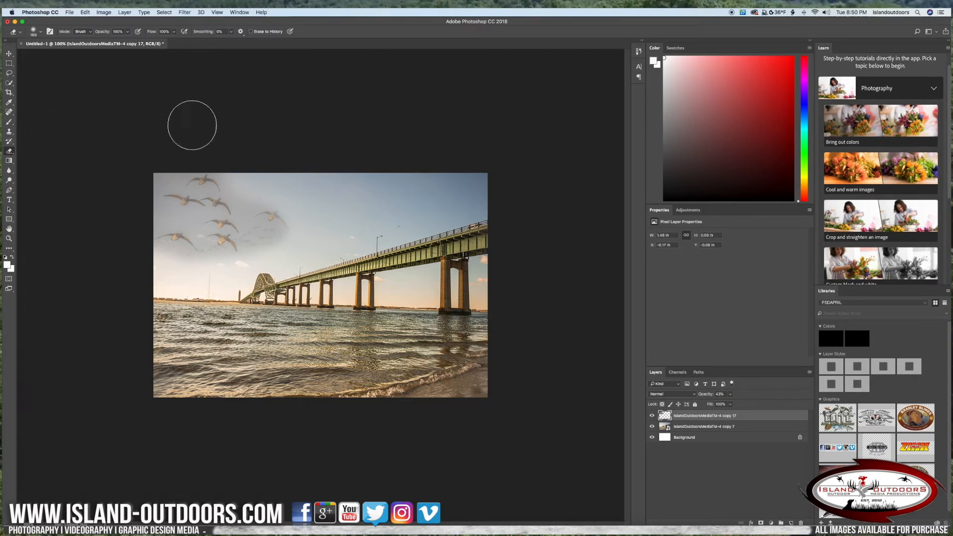
# Move the geese layer slightly down, and transform it to about 117% size with about 3° of clockwise rotation.
pyautogui.click(8, 54)
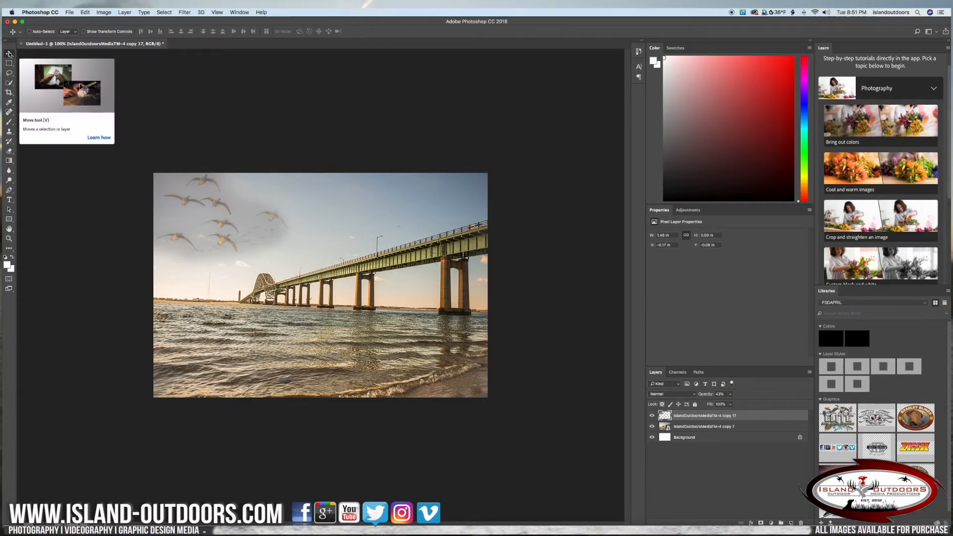
pyautogui.moveTo(184, 185); pyautogui.dragTo(201, 214)
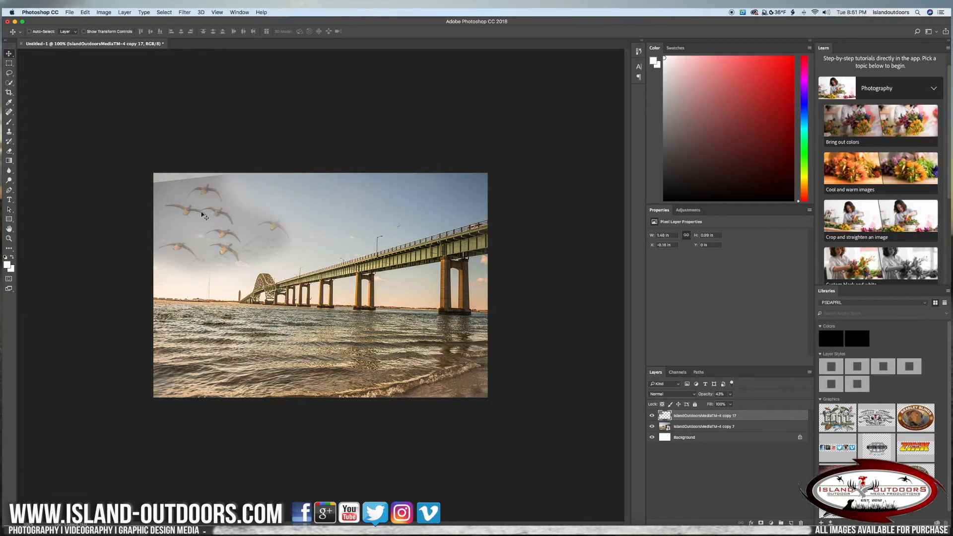
pyautogui.click(83, 31)
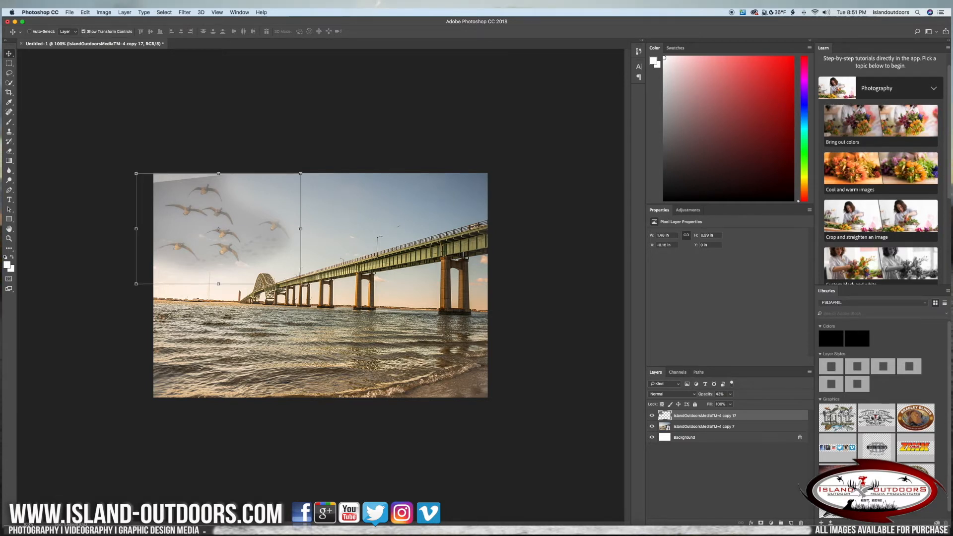
pyautogui.moveTo(307, 284); pyautogui.dragTo(333, 310)
pyautogui.moveTo(282, 269); pyautogui.dragTo(278, 262)
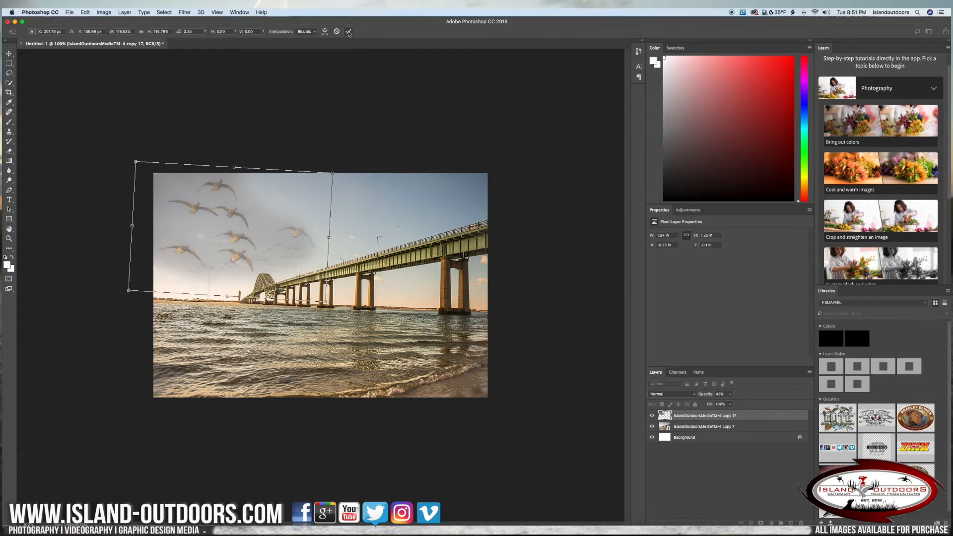
pyautogui.click(350, 32)
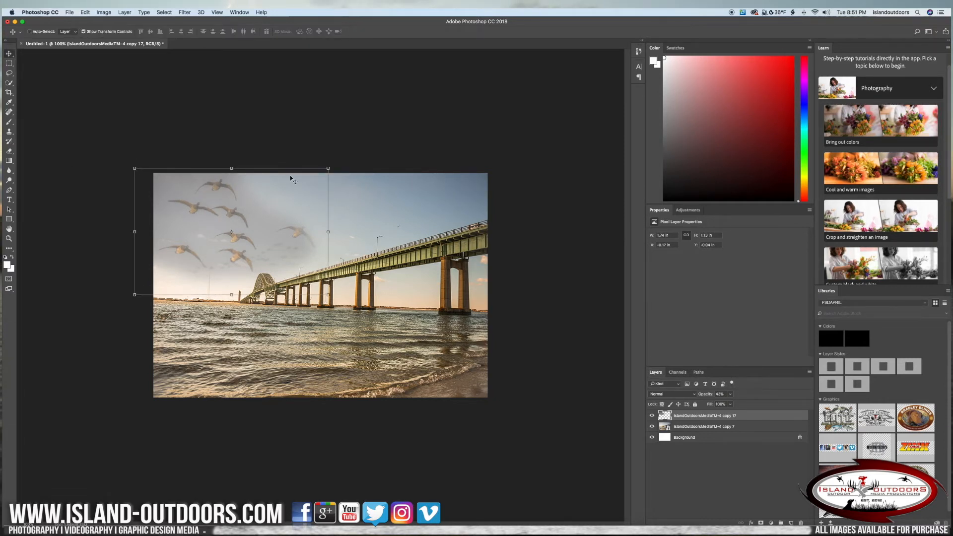
pyautogui.click(83, 31)
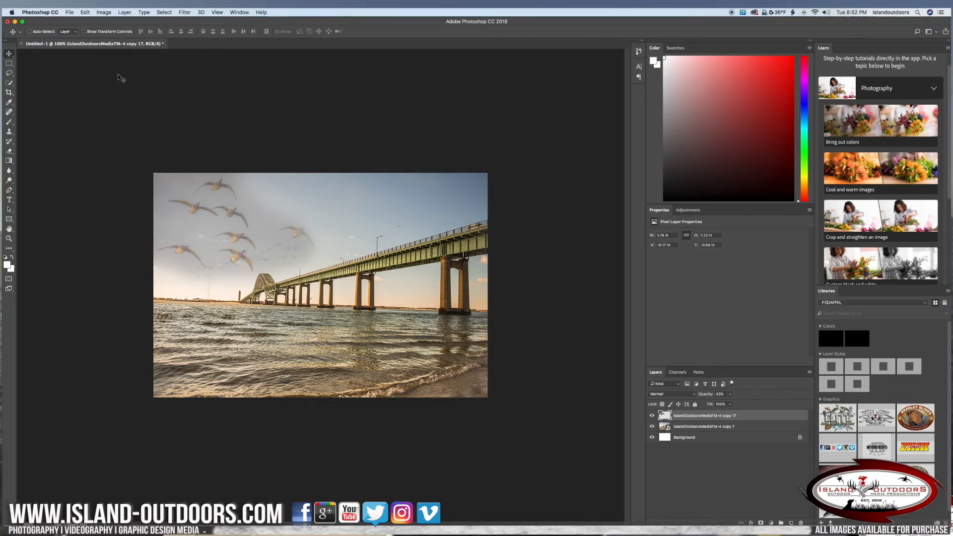
# Open the sharing options for the finished composite image.
pyautogui.click(69, 12)
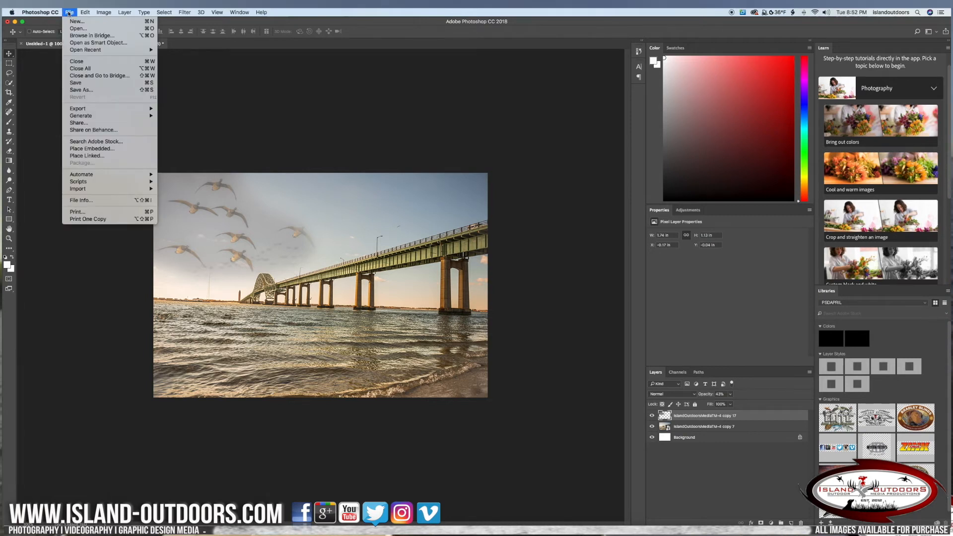
pyautogui.moveTo(83, 120)
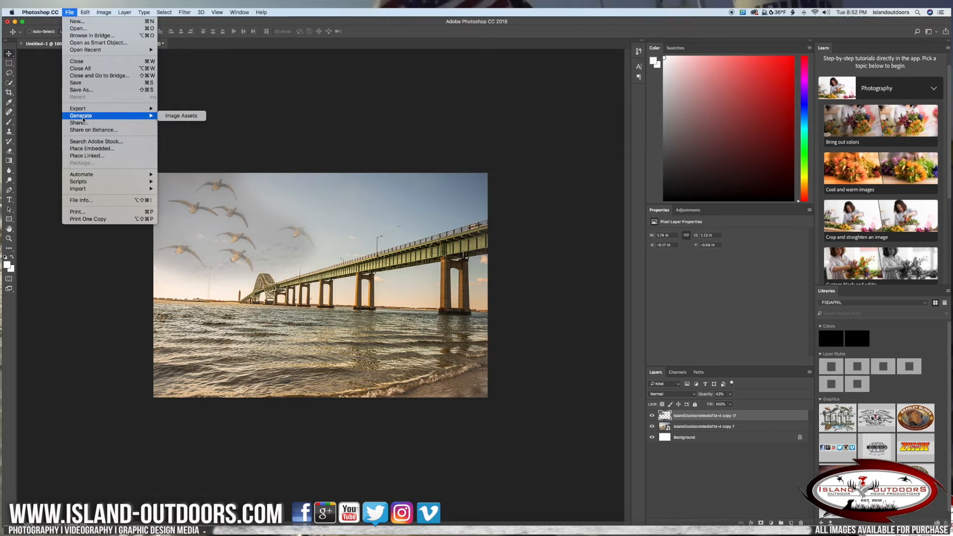
pyautogui.click(350, 174)
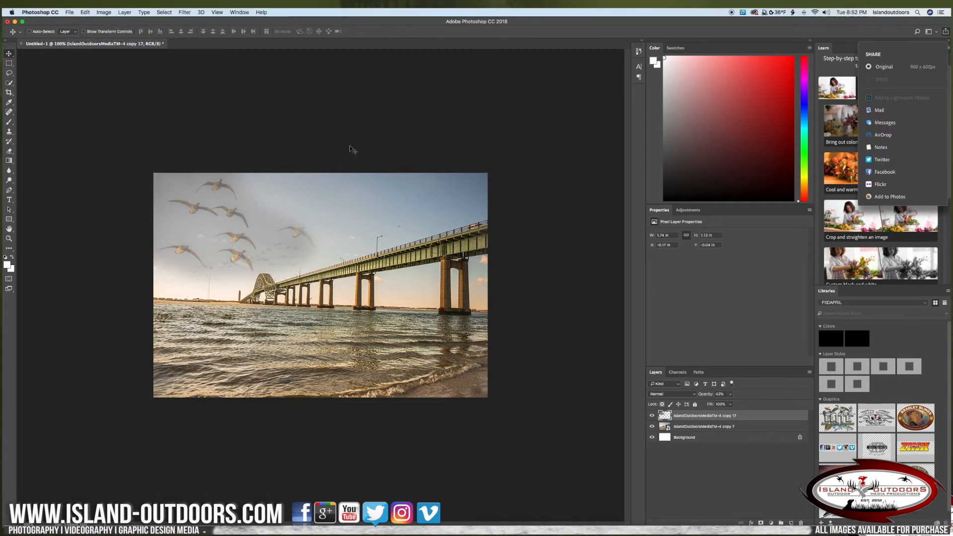
pyautogui.click(946, 32)
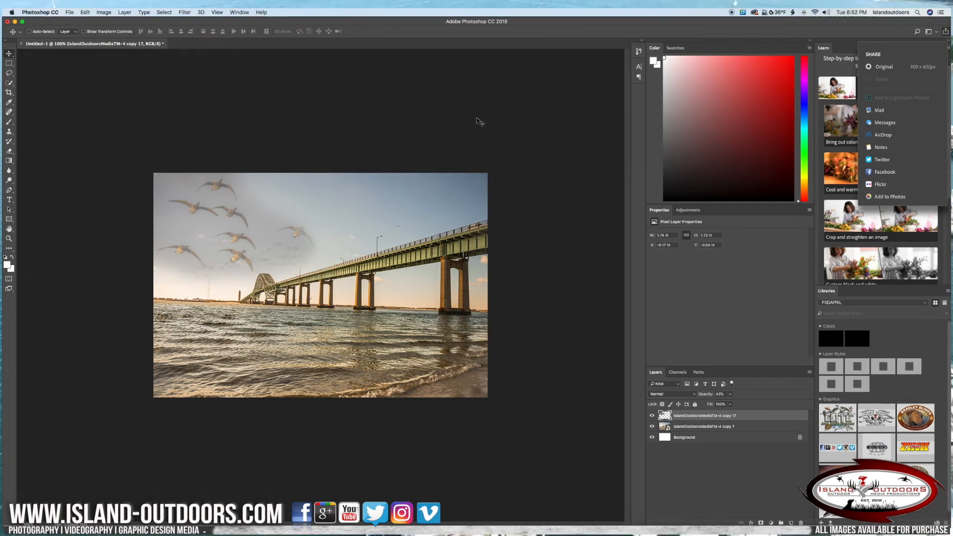
# Start saving the composite under a new name, with TEST as the file name and JPEG as the format.
pyautogui.click(557, 138)
pyautogui.click(68, 12)
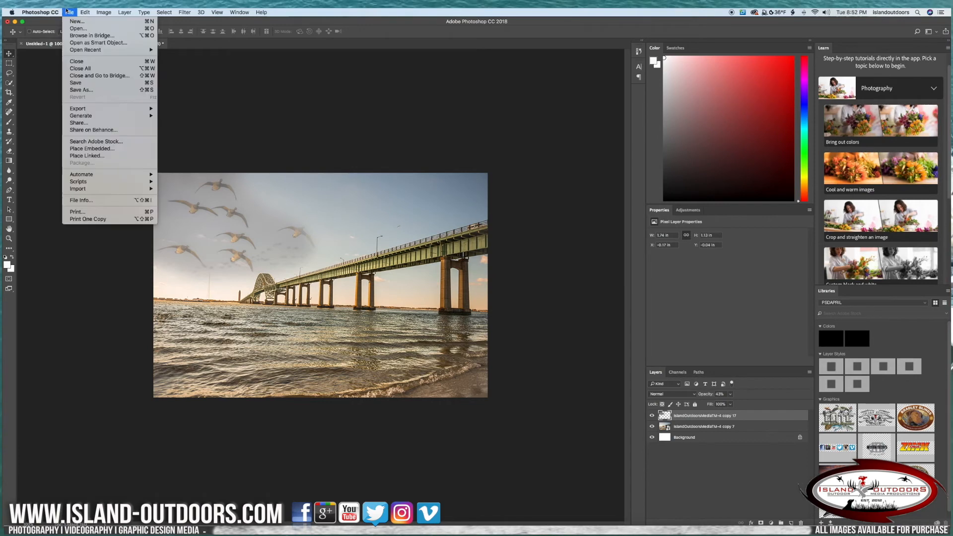
pyautogui.click(81, 90)
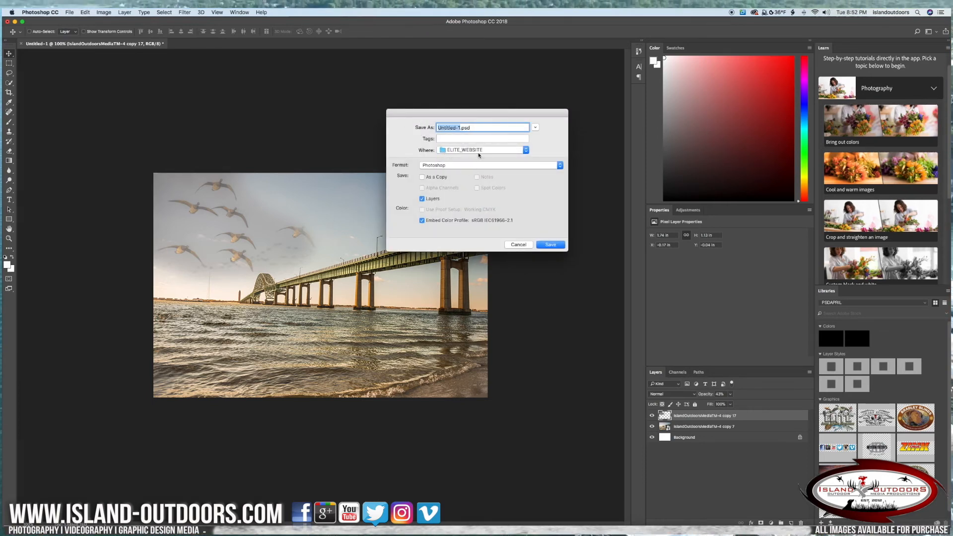
pyautogui.click(501, 152)
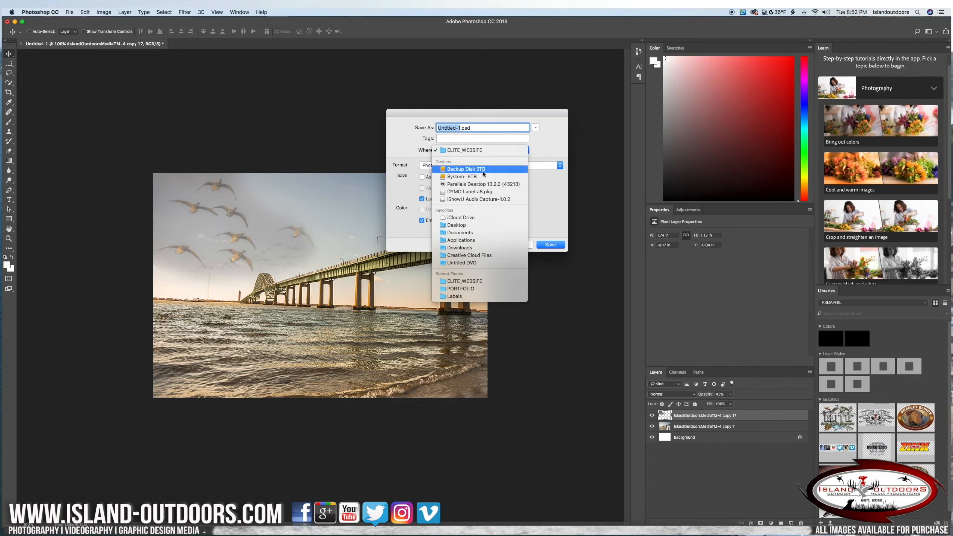
pyautogui.click(544, 148)
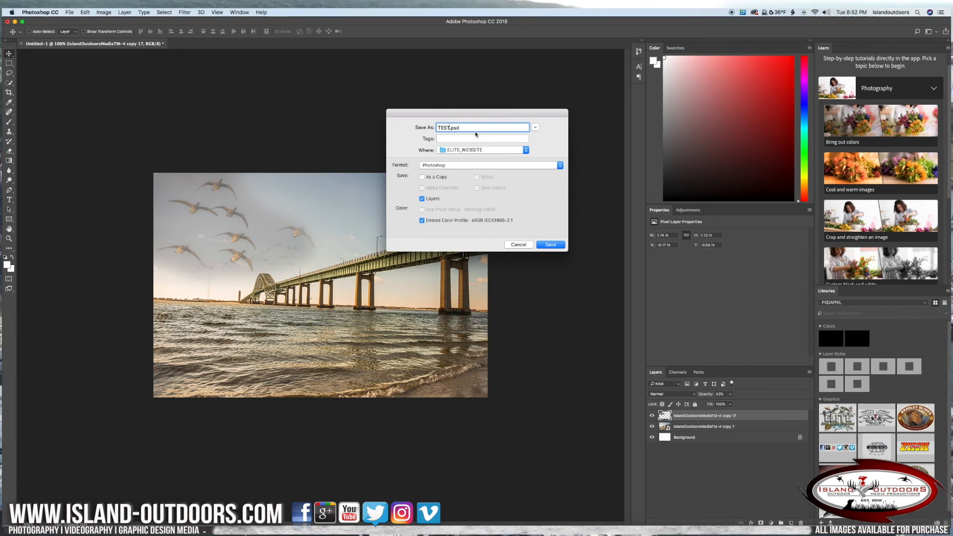
pyautogui.click(447, 166)
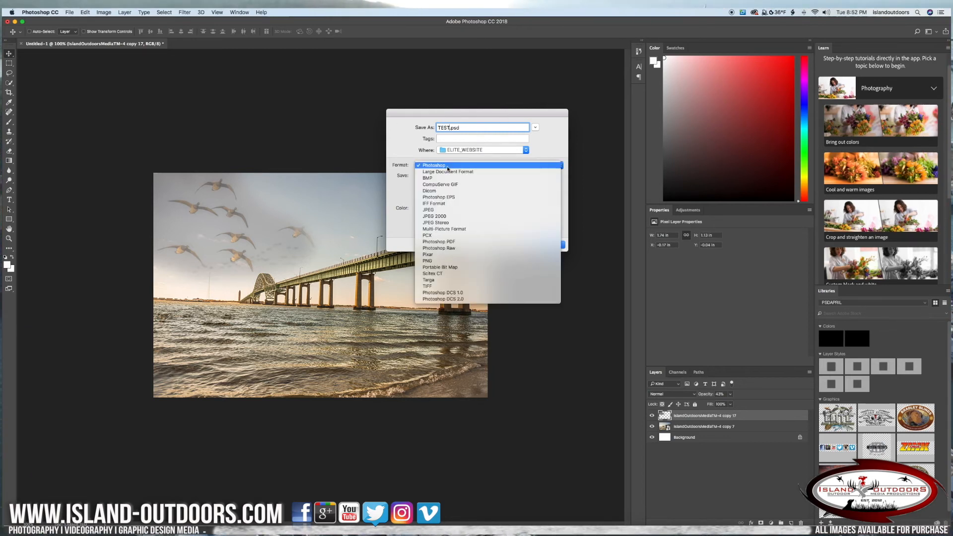
pyautogui.click(443, 212)
# Choose the Desktop as the save location for the JPEG copy and proceed with saving.
pyautogui.click(476, 151)
pyautogui.click(476, 151)
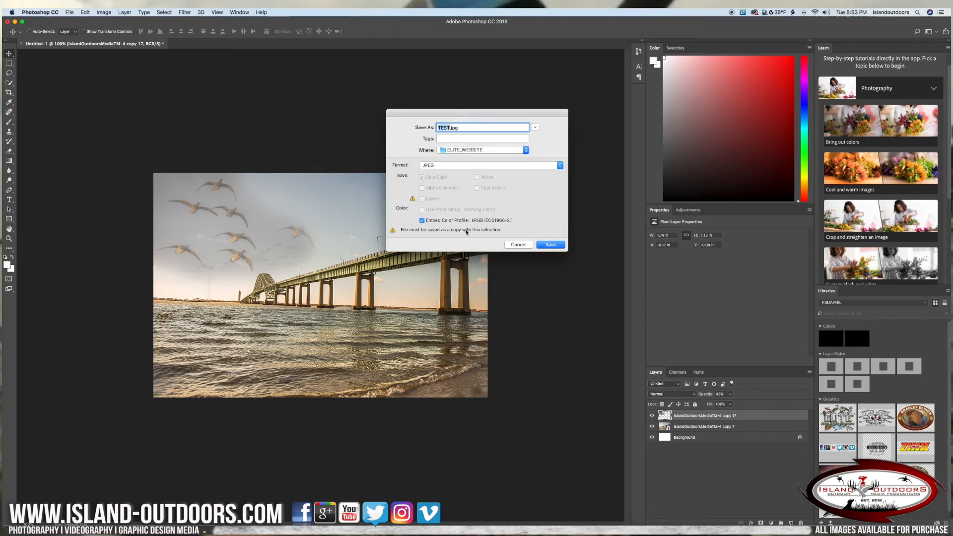
pyautogui.click(476, 150)
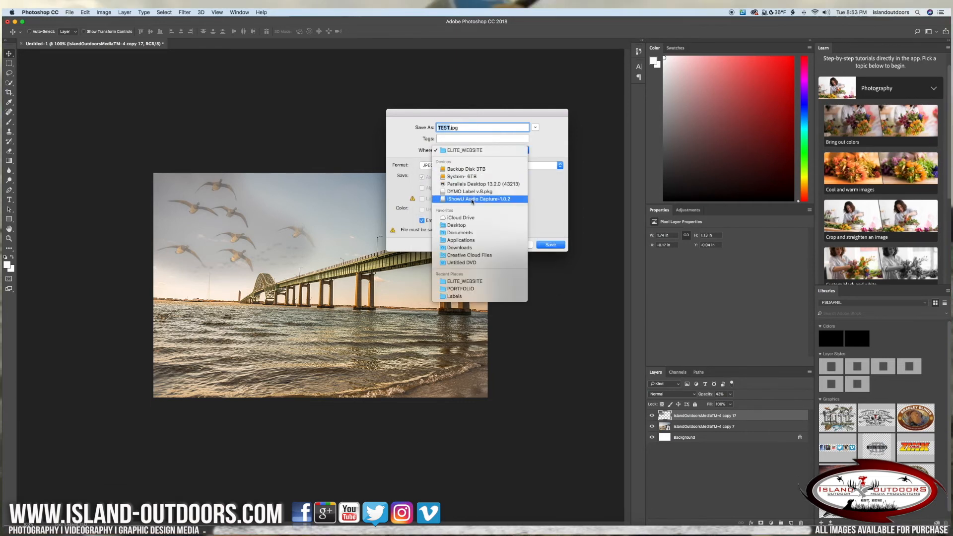
pyautogui.click(467, 225)
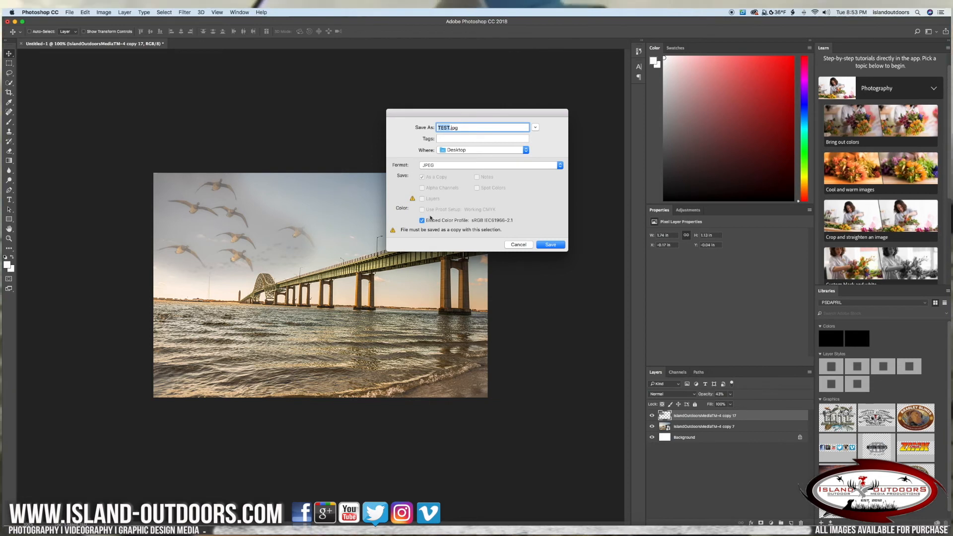
pyautogui.click(552, 244)
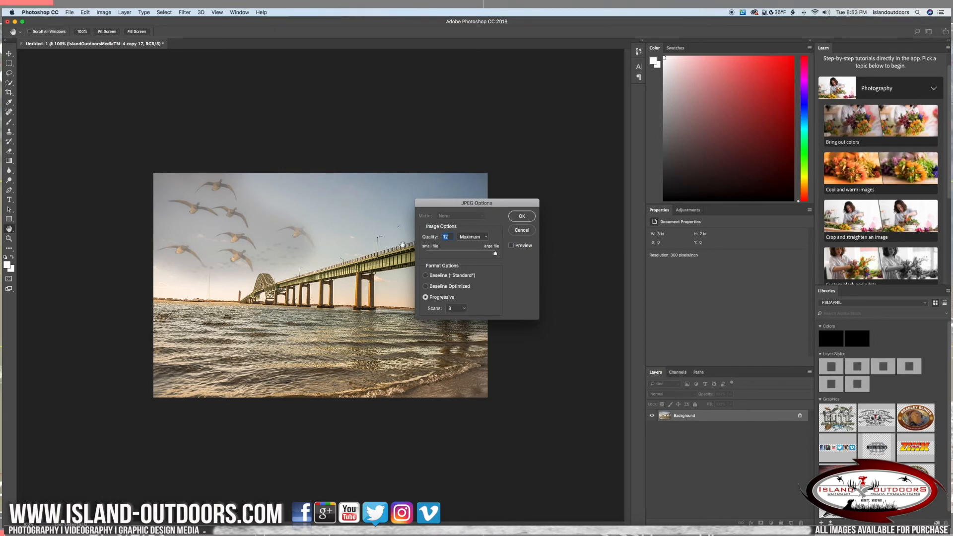
# Set the JPEG image quality to 12 (Maximum) and accept the JPEG options to finish saving.
pyautogui.click(482, 240)
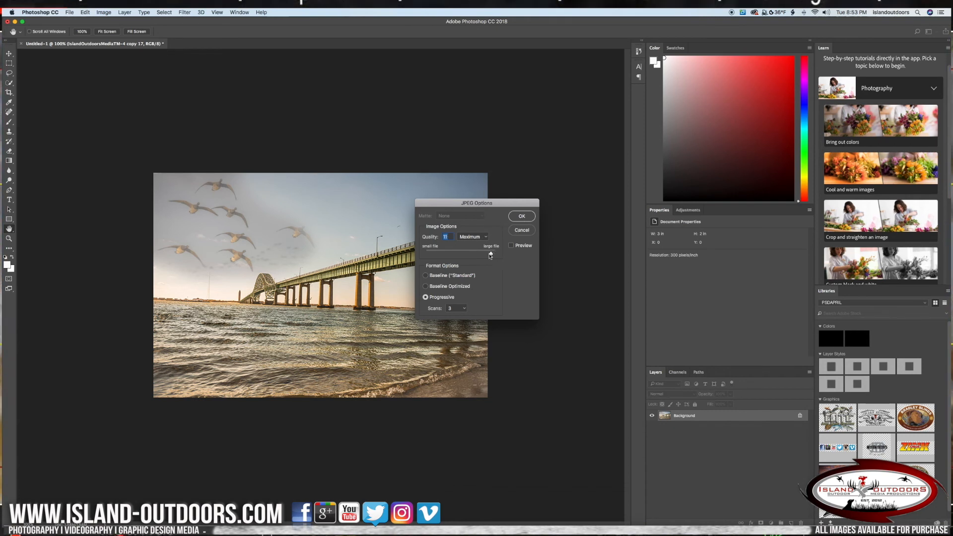
pyautogui.moveTo(495, 254)
pyautogui.mouseDown()
pyautogui.moveTo(428, 256)
pyautogui.moveTo(491, 251)
pyautogui.mouseUp()
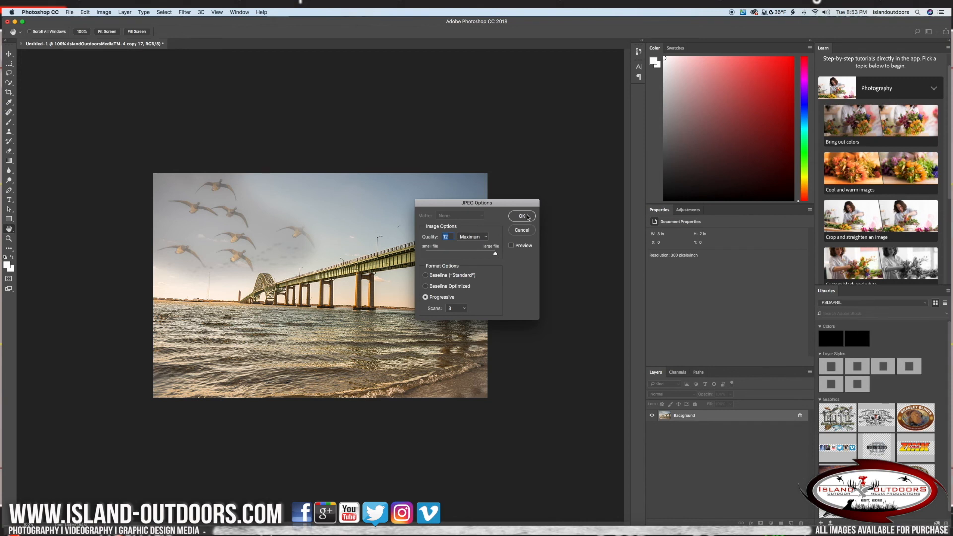
pyautogui.click(522, 216)
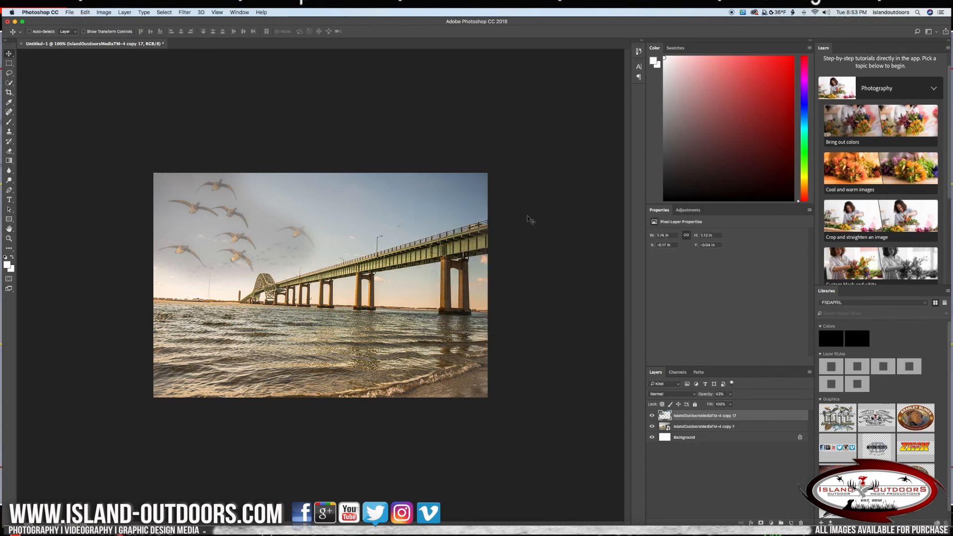